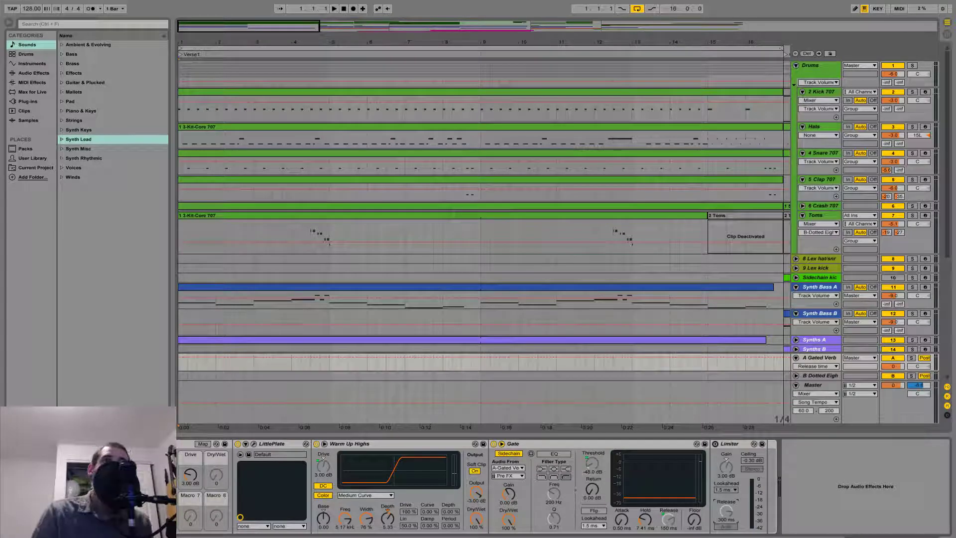
# - Play the mix, then solo the Drums group and finally only the 4 Snare 707 track
pyautogui.click(333, 9)
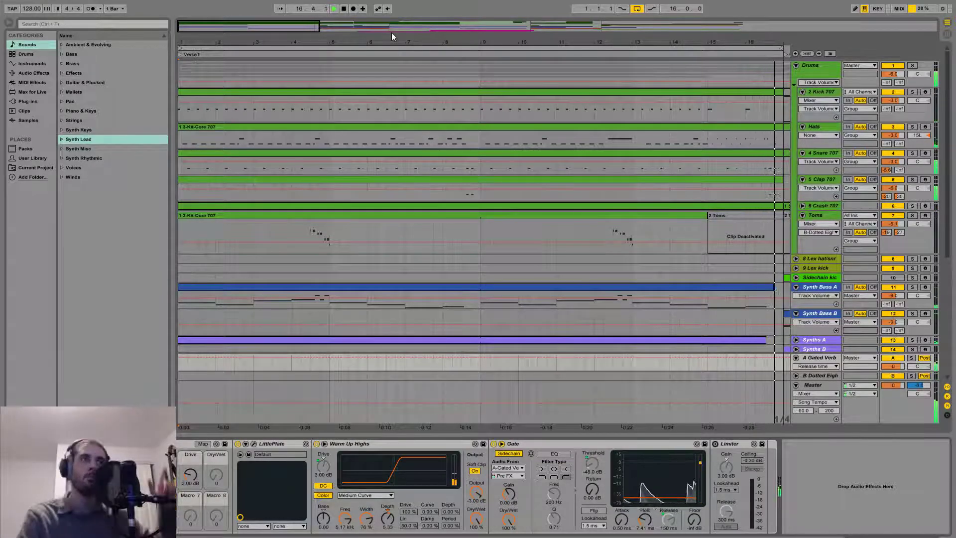
pyautogui.press('space')
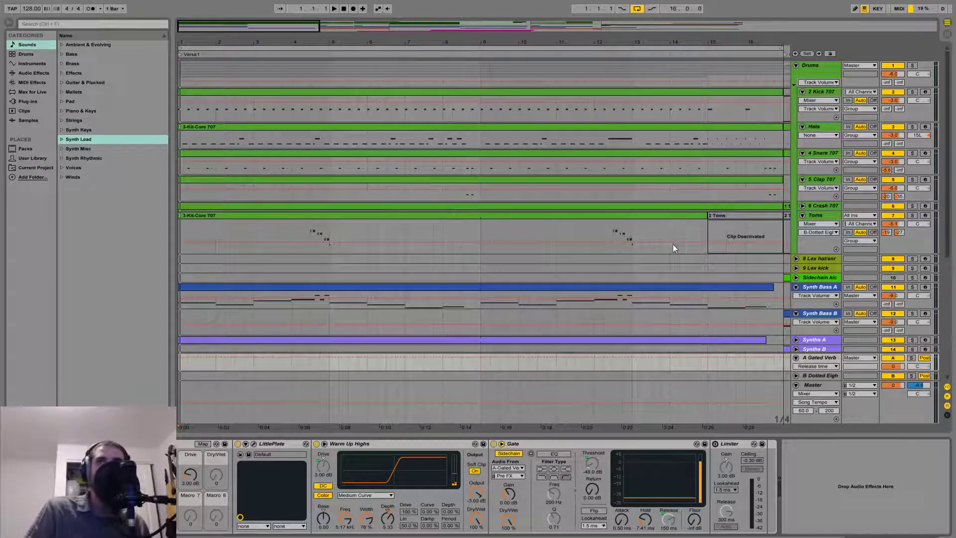
pyautogui.click(911, 65)
pyautogui.click(334, 8)
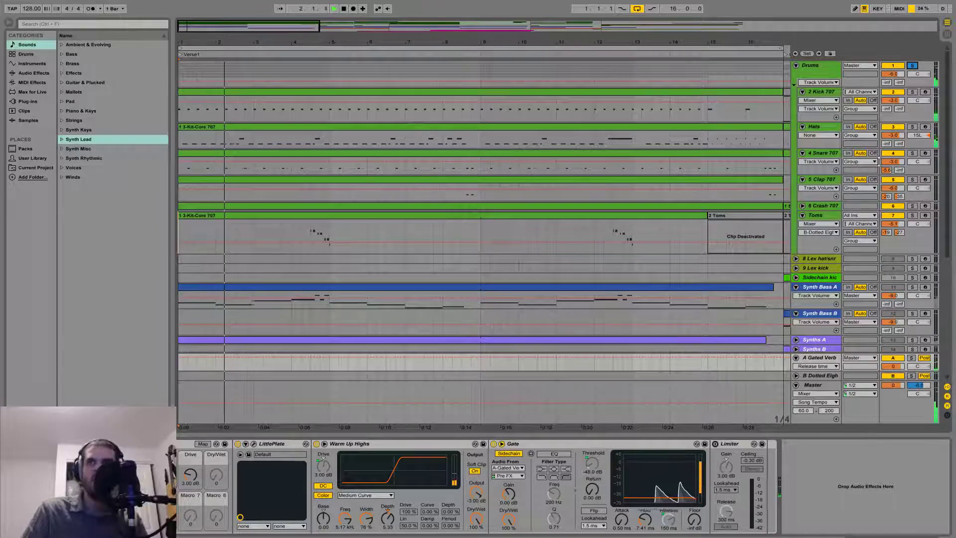
pyautogui.click(911, 153)
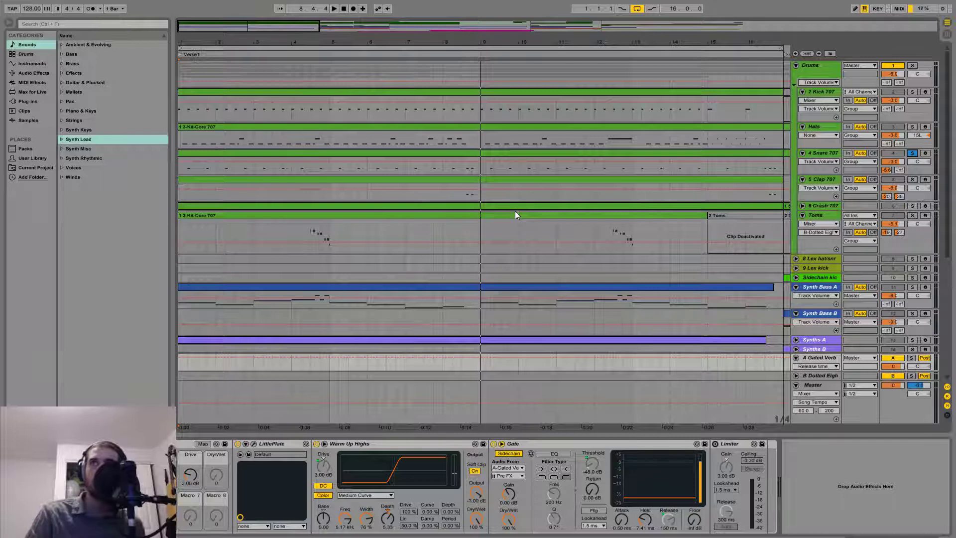
pyautogui.click(912, 154)
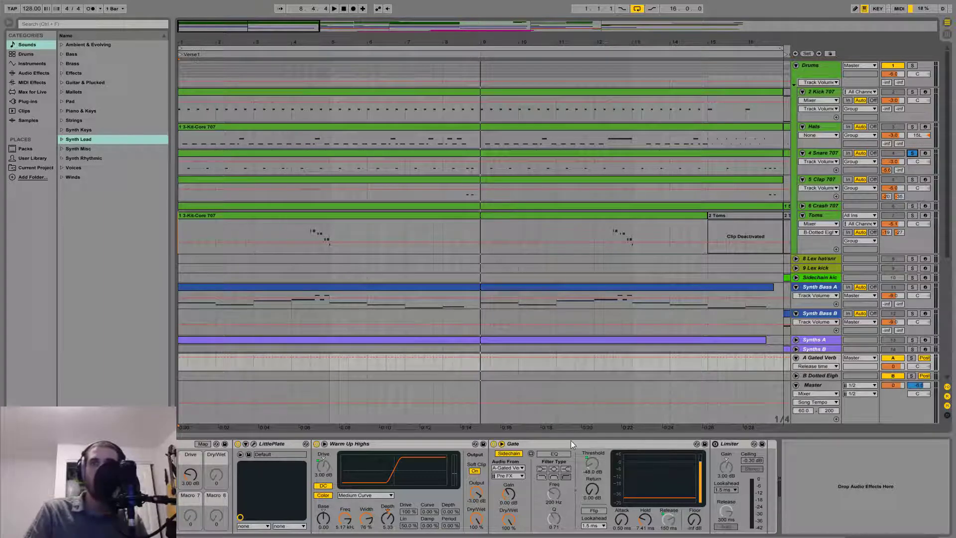
# - Compare the soloed snare with the A Gated Verb return switched off, then back on
pyautogui.click(891, 359)
pyautogui.click(344, 9)
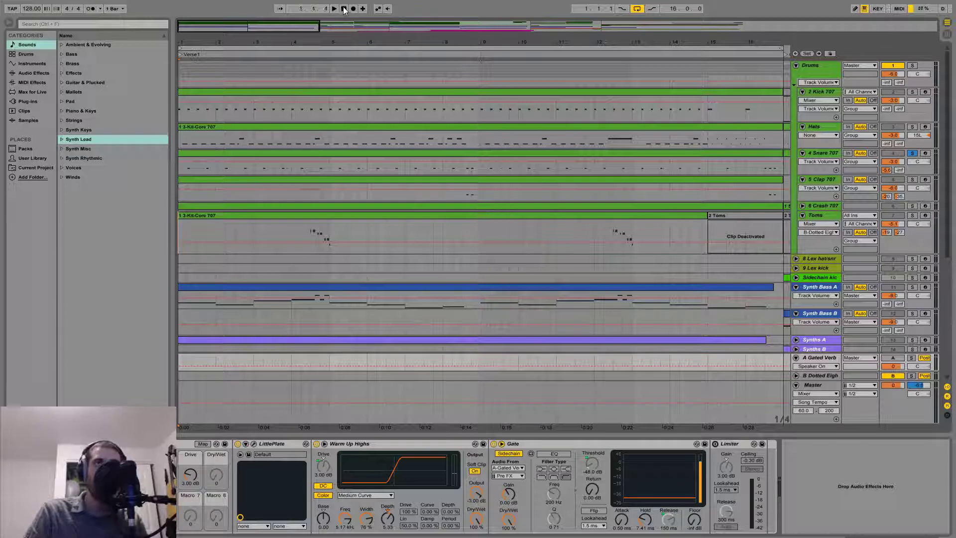
pyautogui.press('space')
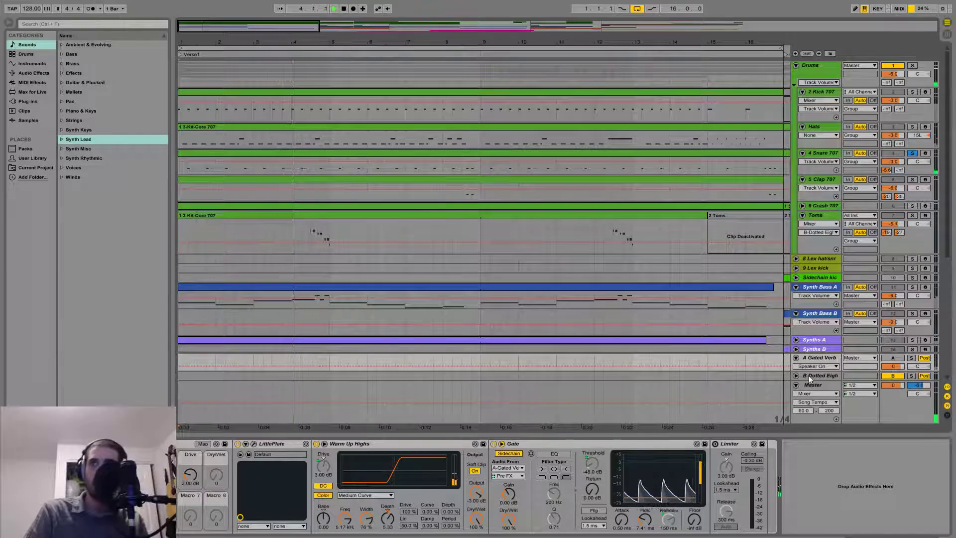
pyautogui.click(887, 358)
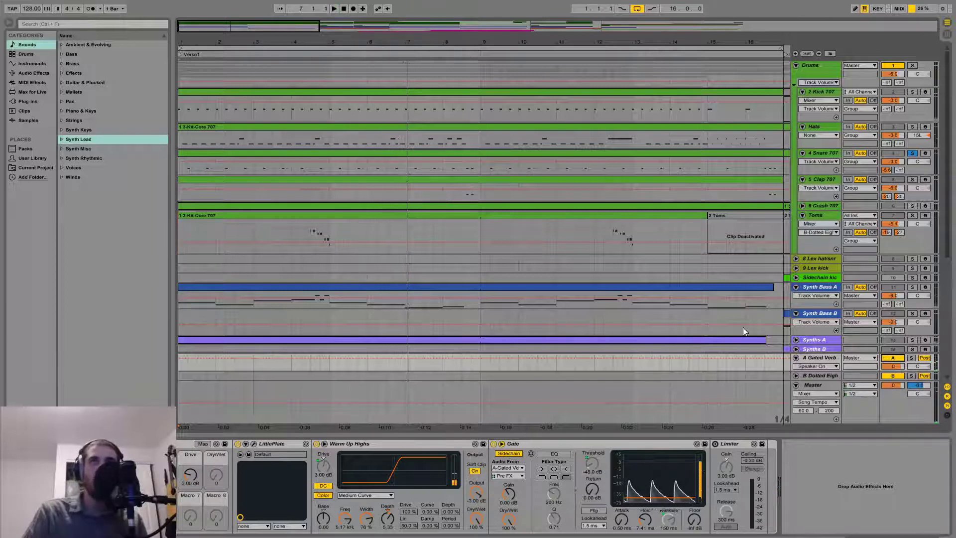
pyautogui.press('space')
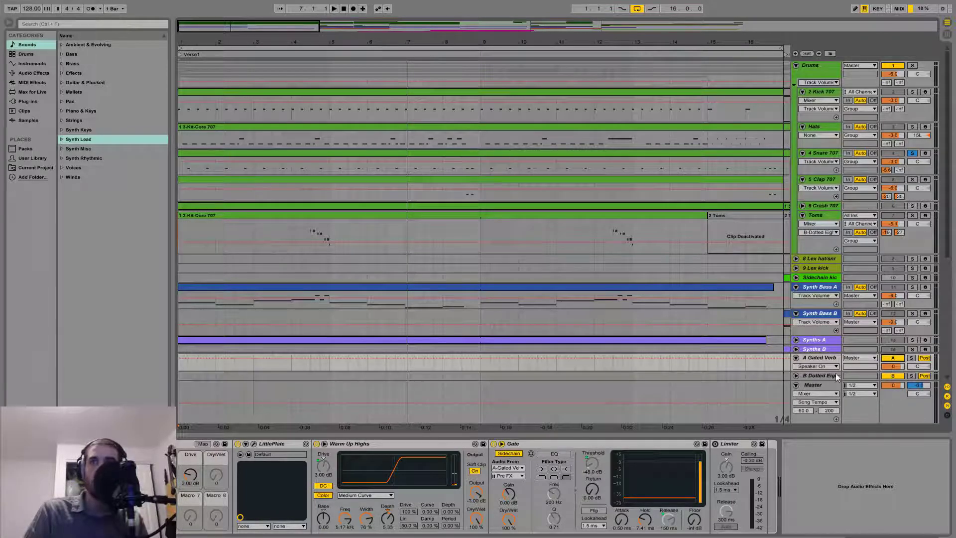
# - Solo the Toms track, select Snare 707, then show the A Gated Verb return's device chain
pyautogui.click(300, 232)
pyautogui.click(911, 215)
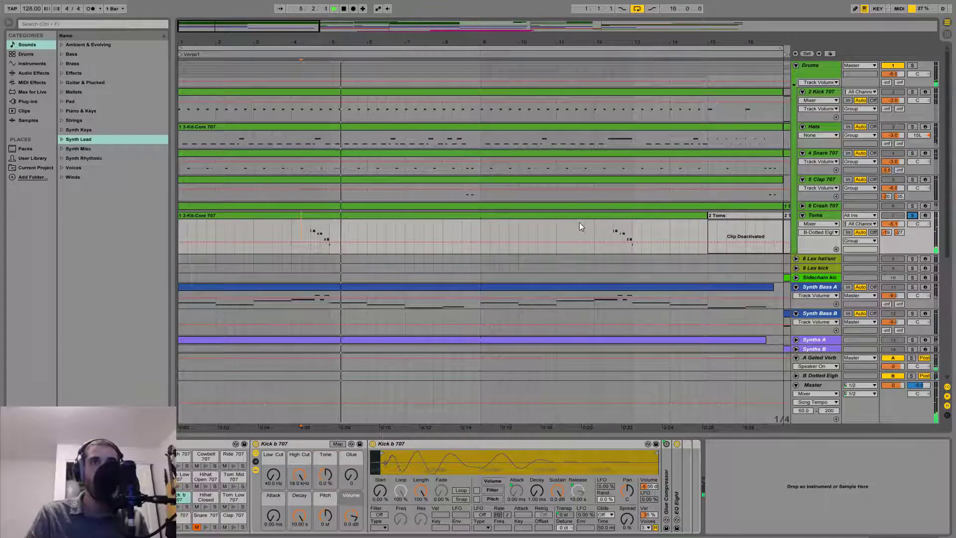
pyautogui.press('space')
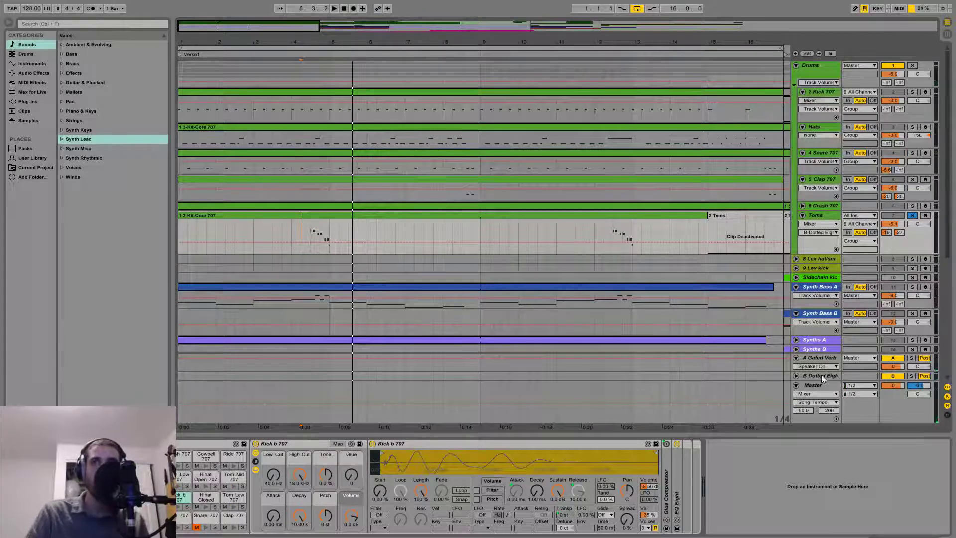
pyautogui.click(819, 152)
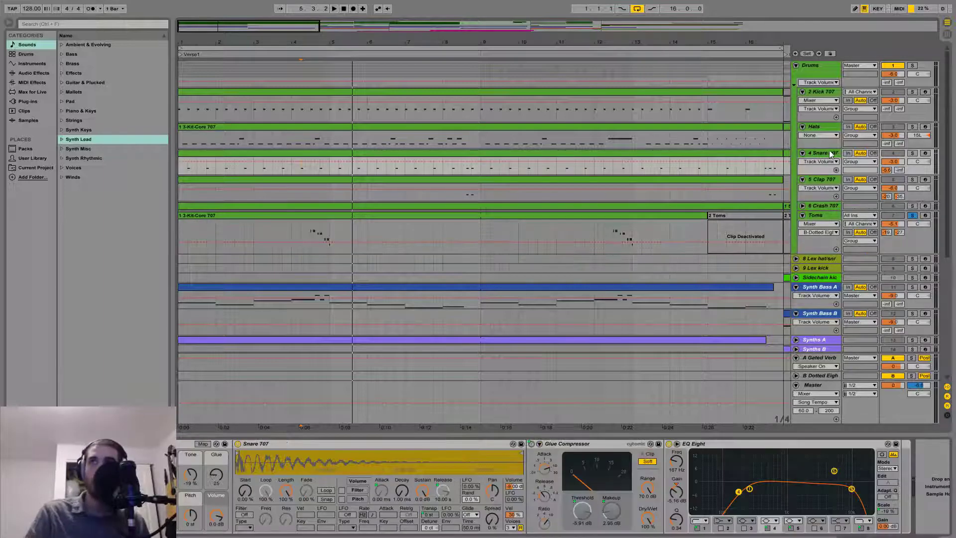
pyautogui.click(817, 359)
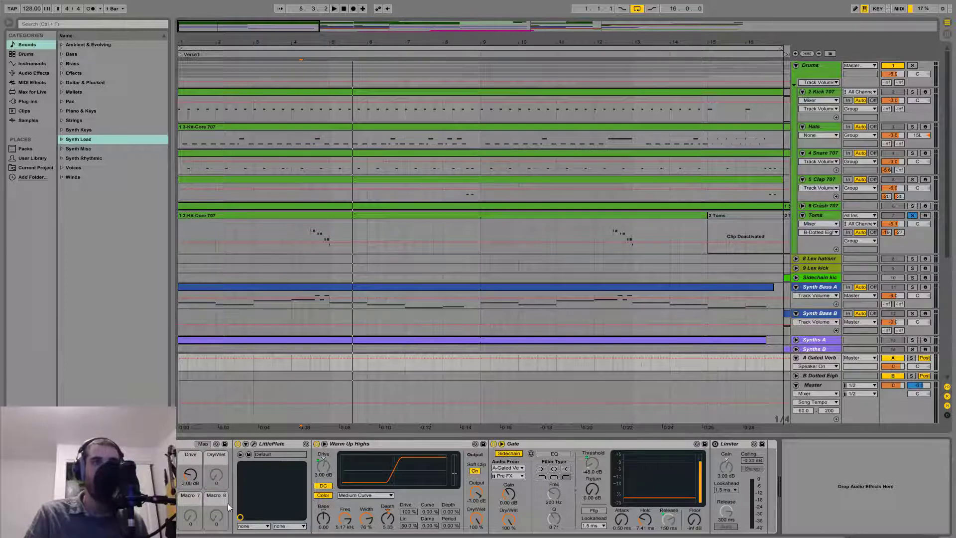
# - Open the LittlePlate window, move it aside to review its Full Plate preset, then close it
pyautogui.click(254, 444)
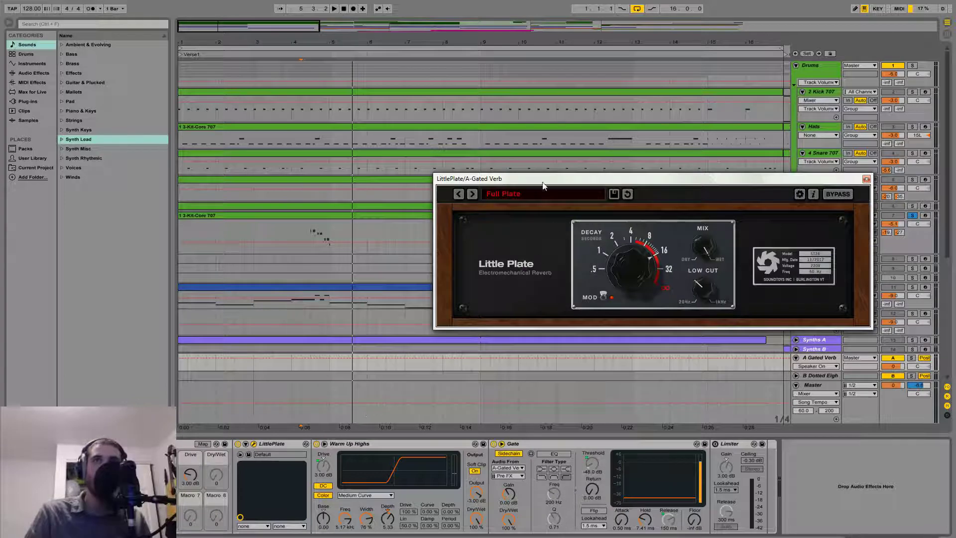
pyautogui.moveTo(550, 180); pyautogui.dragTo(365, 123)
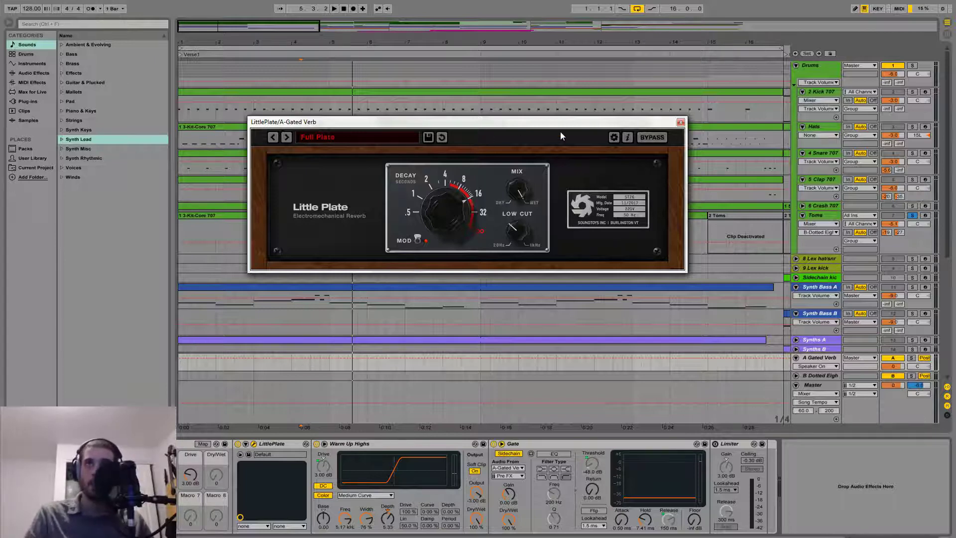
pyautogui.click(680, 122)
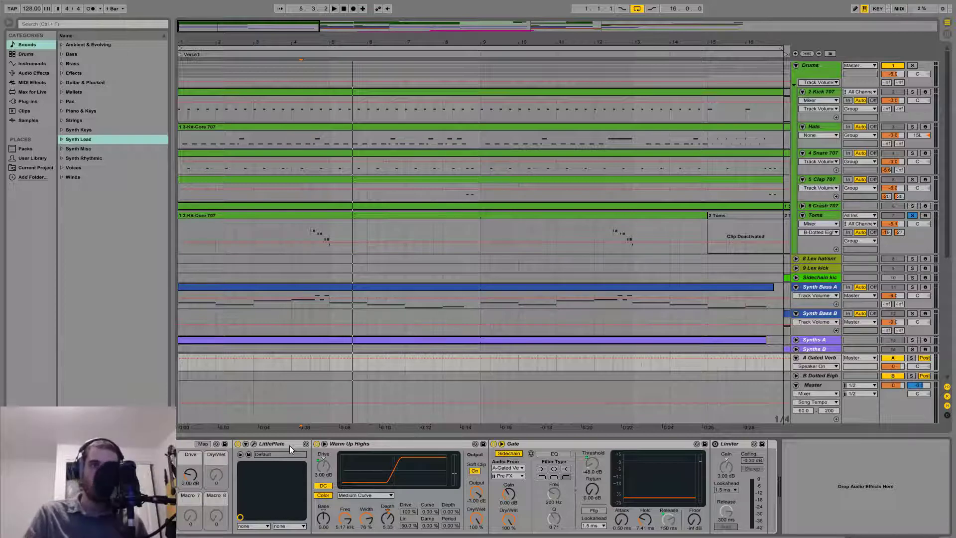
# - Fold the Warm Up Highs saturator device in the A Gated Verb chain
pyautogui.click(561, 443)
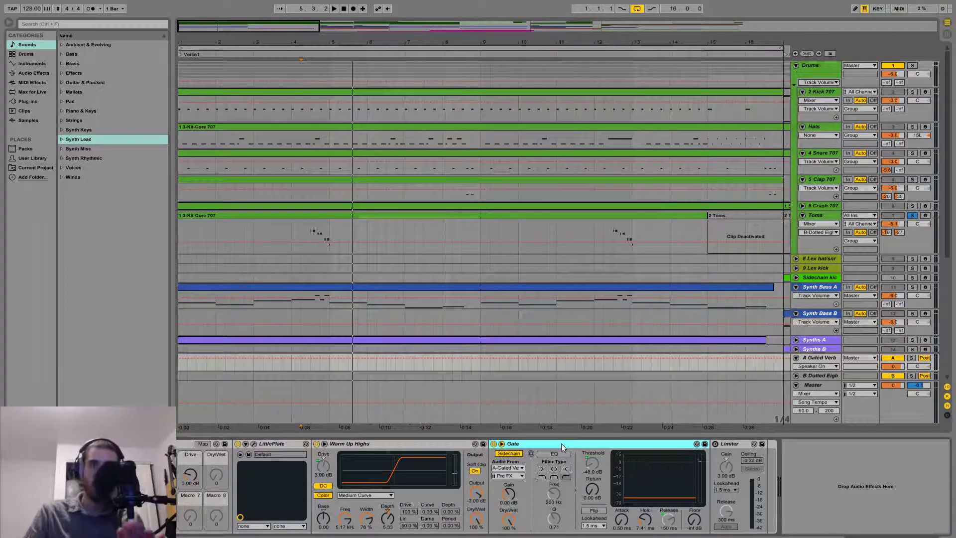
pyautogui.click(446, 447)
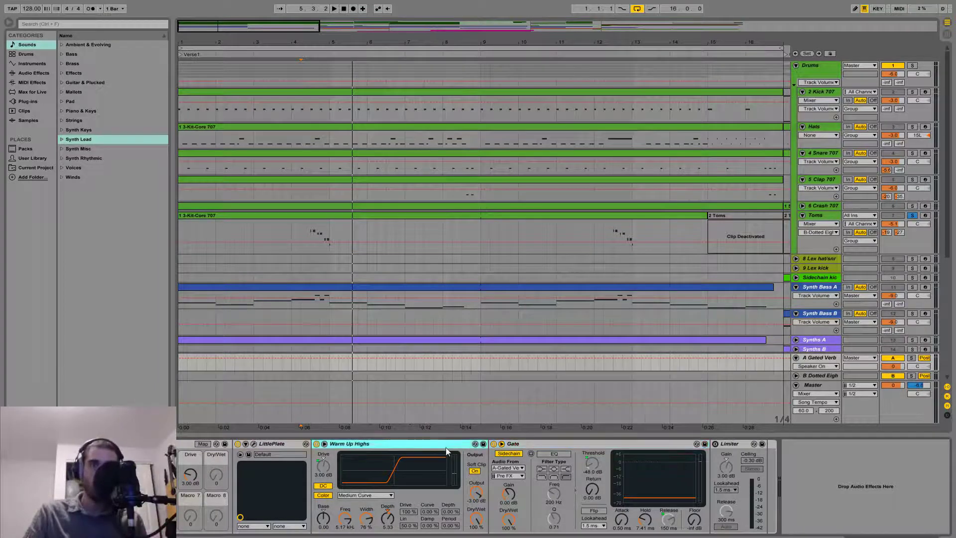
pyautogui.doubleClick(354, 444)
# - Bypass the Gate and play the arrangement with Snare 707 soloed
pyautogui.click(385, 444)
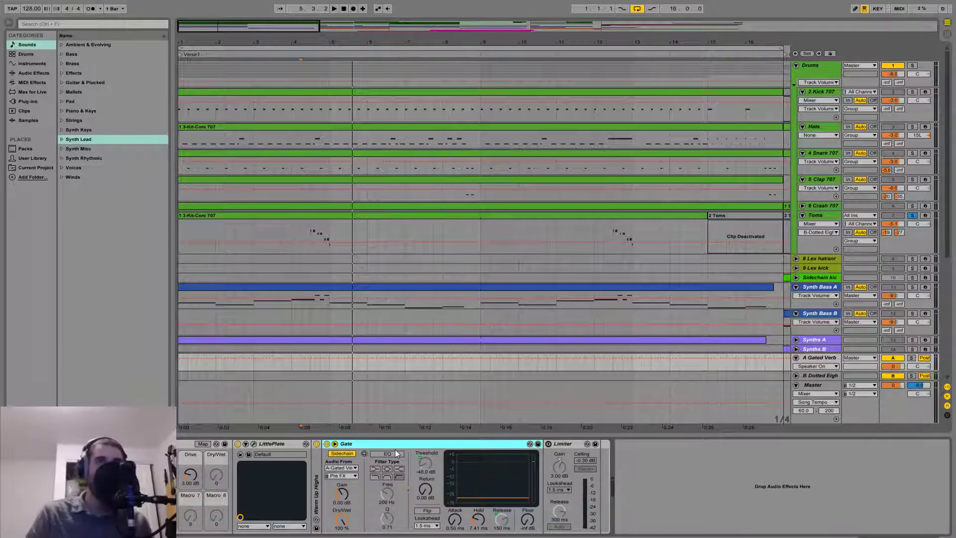
pyautogui.click(327, 443)
pyautogui.click(334, 9)
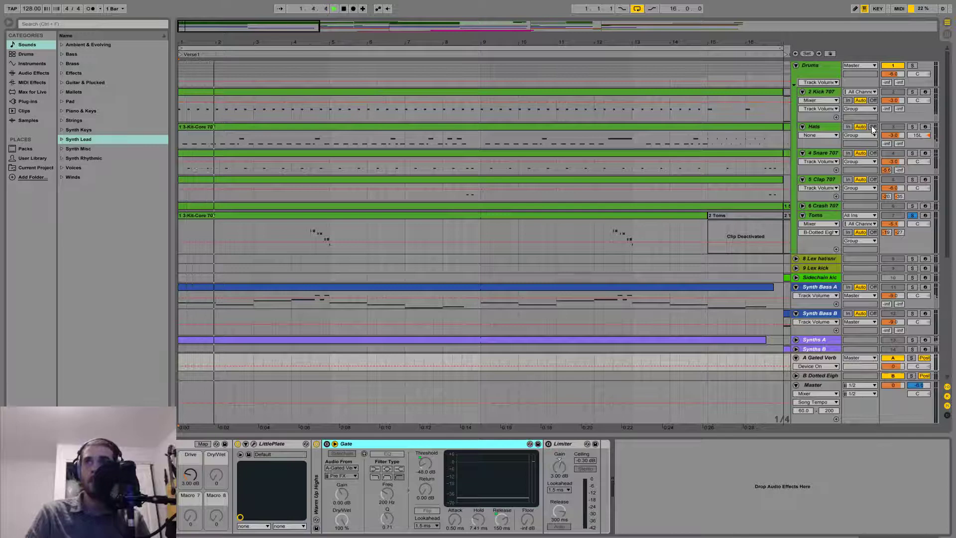
pyautogui.click(912, 154)
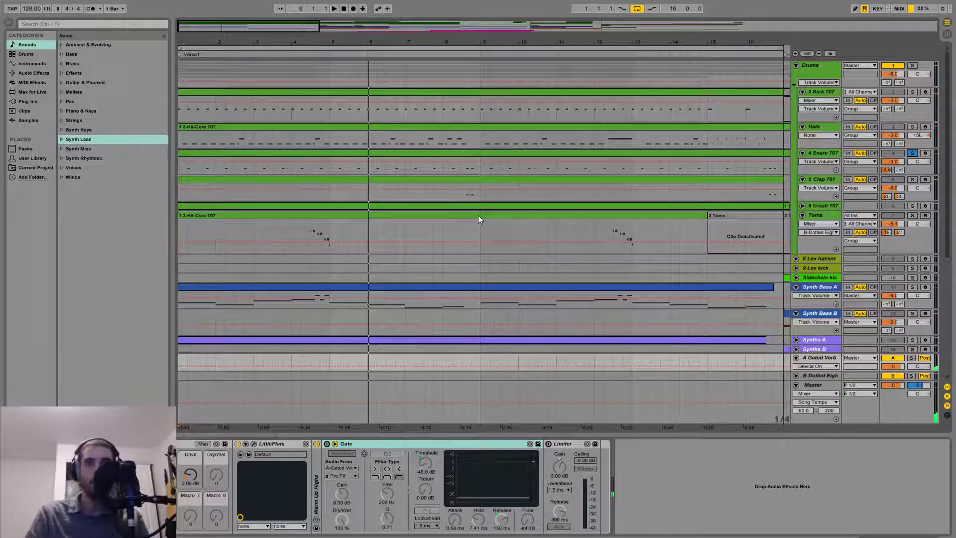
pyautogui.click(254, 444)
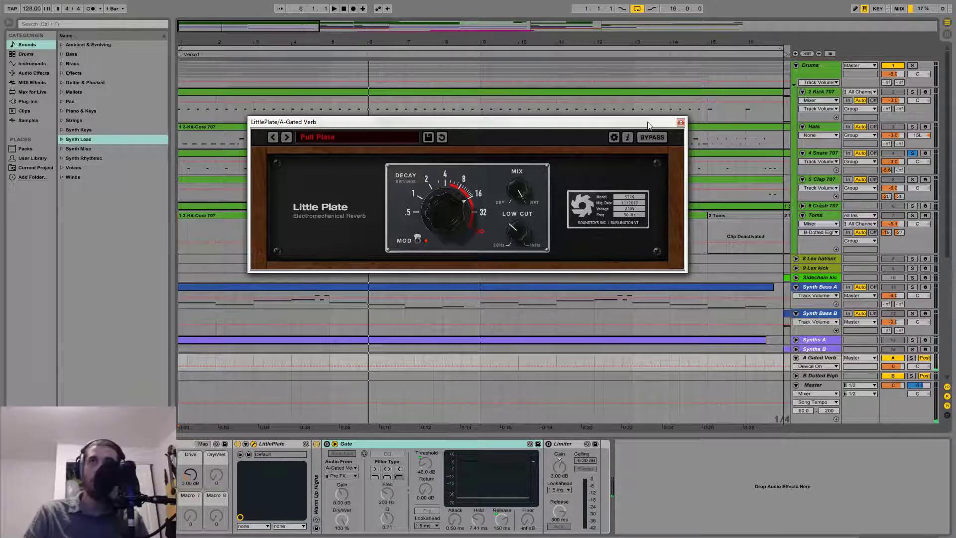
pyautogui.moveTo(648, 125); pyautogui.dragTo(688, 203)
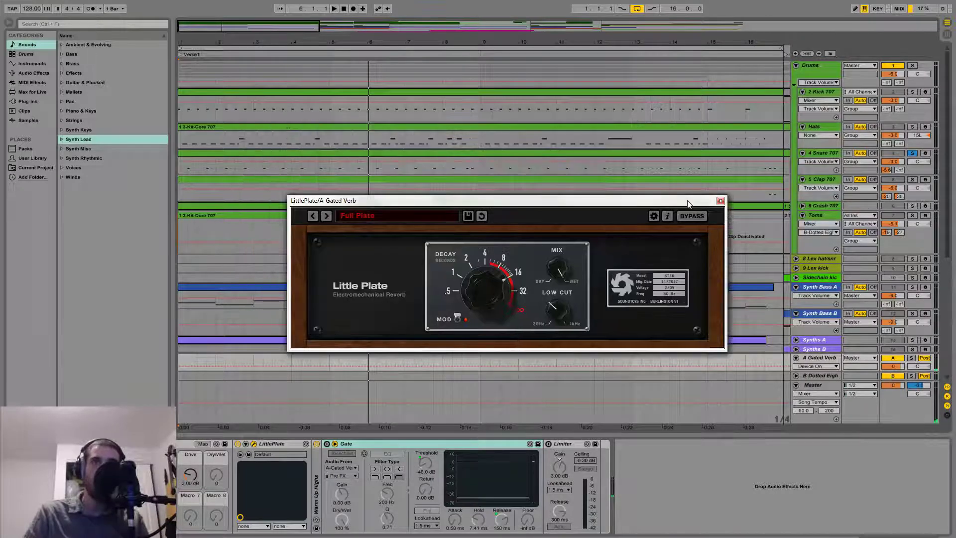
pyautogui.click(720, 202)
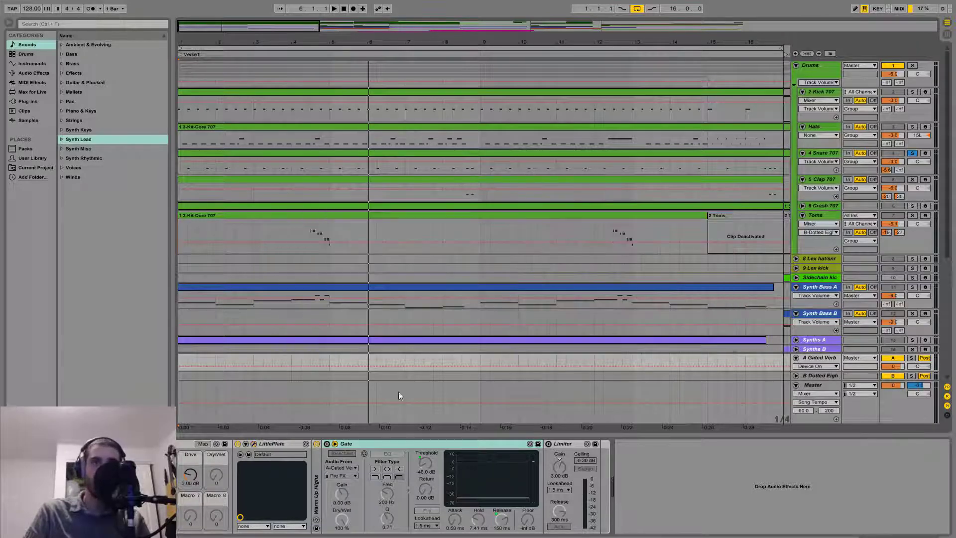
# - Re-enable the Gate, then show Snare 707's chain: Snare 707, Glue Compressor, EQ Eight
pyautogui.click(327, 444)
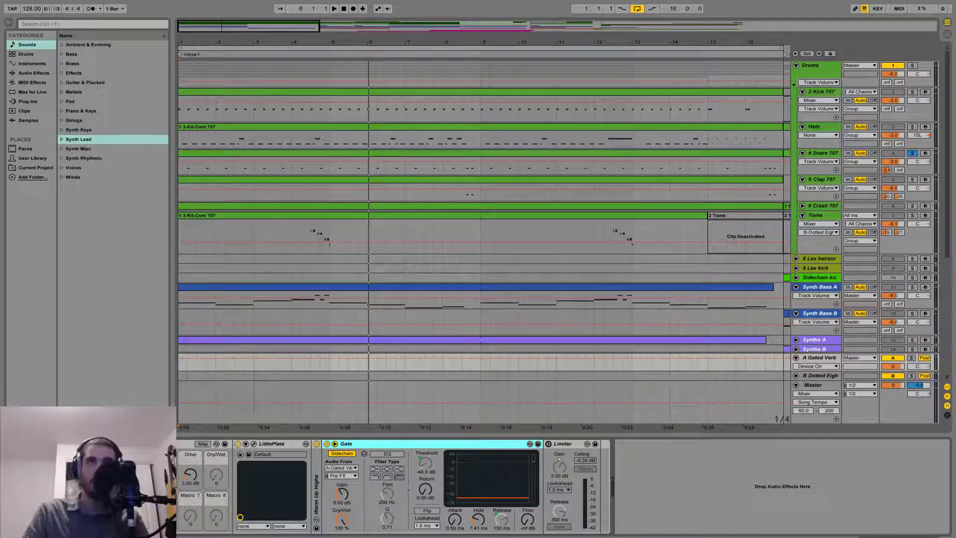
pyautogui.click(213, 168)
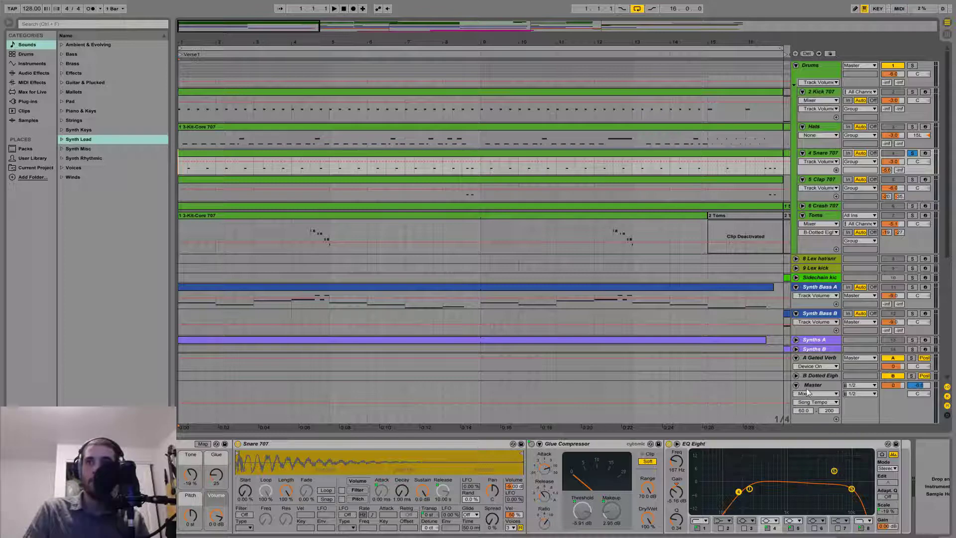
# - With Drums soloed and playing, set the A Gated Verb Gate's release to 13.0 ms
pyautogui.click(837, 358)
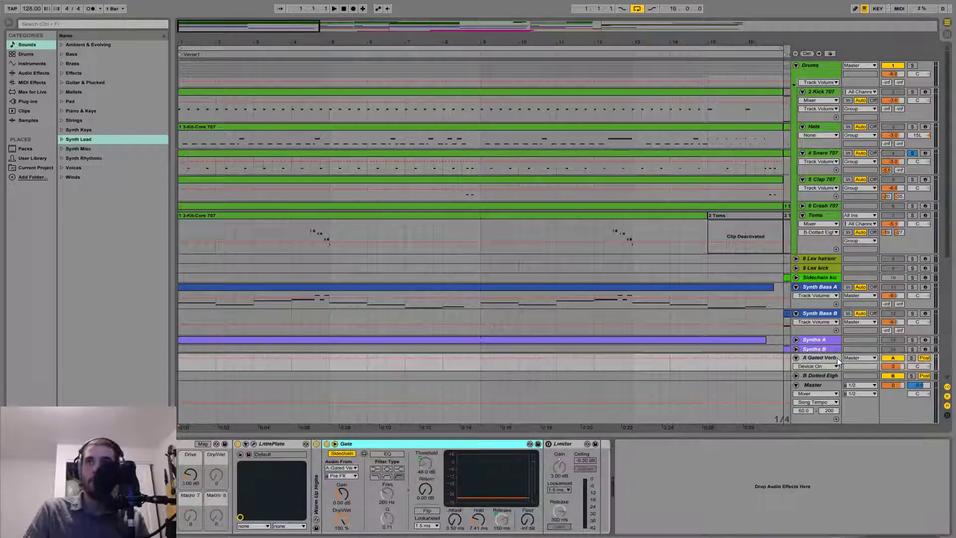
pyautogui.click(912, 65)
pyautogui.press('space')
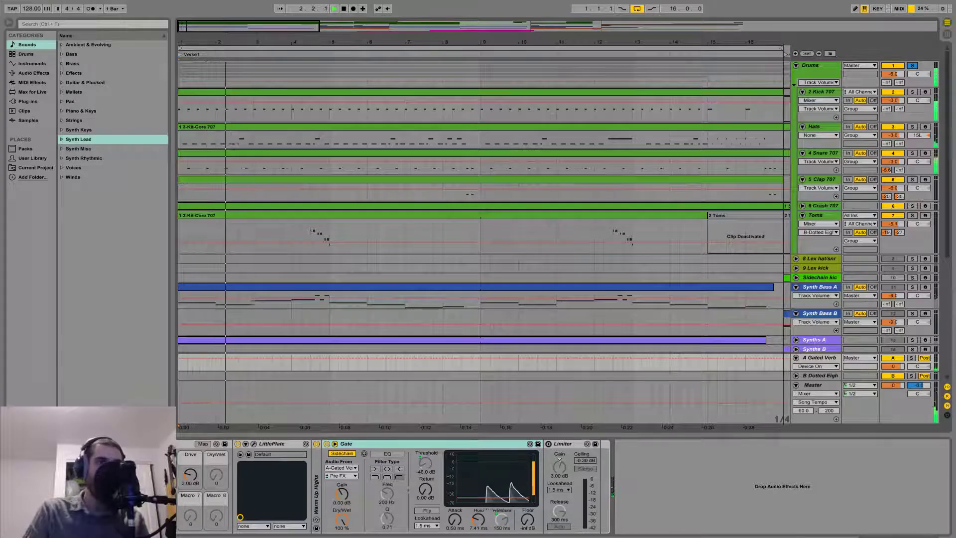
pyautogui.moveTo(501, 519)
pyautogui.mouseDown()
pyautogui.moveTo(502, 478)
pyautogui.moveTo(501, 521)
pyautogui.mouseUp()
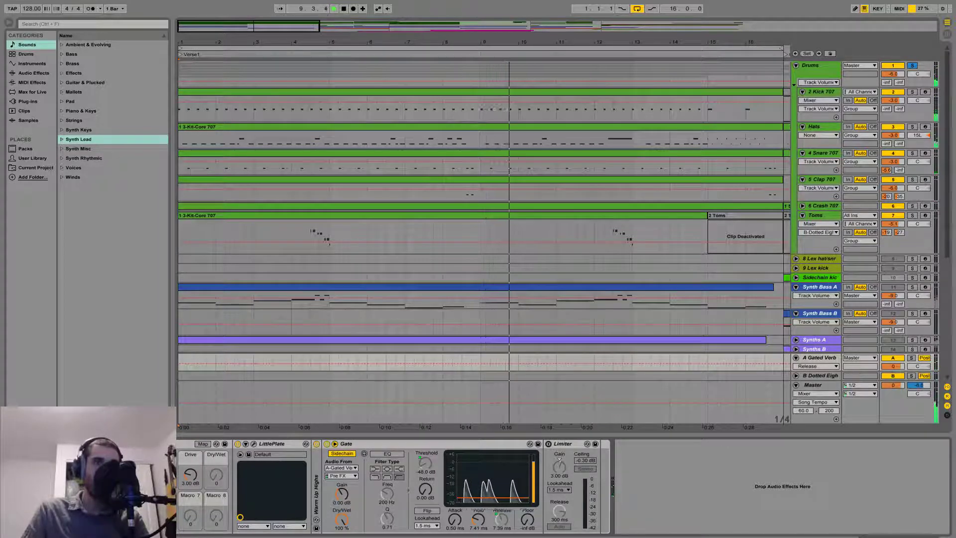
pyautogui.moveTo(502, 521); pyautogui.dragTo(502, 518)
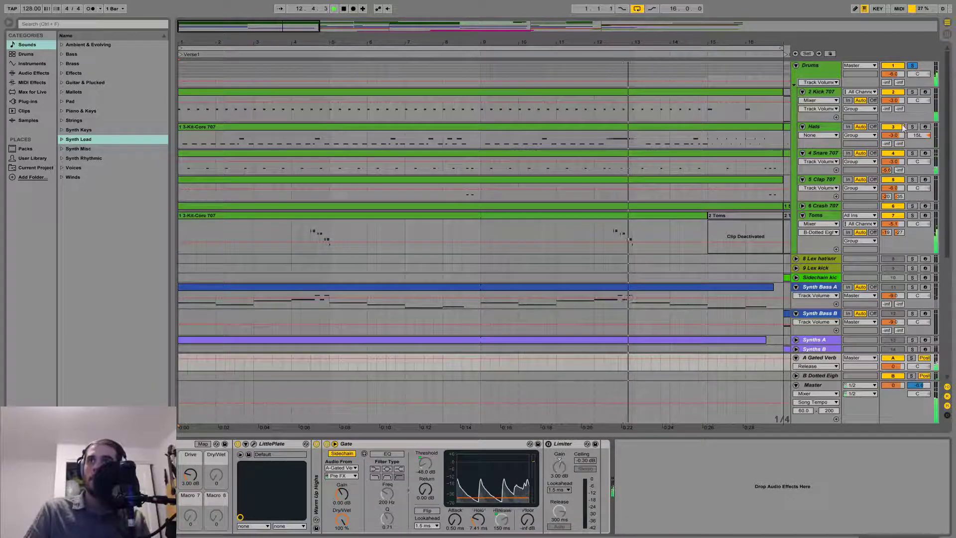
# - Unsolo Drums, lower the 6 Crash 707 volume to -4.5 dB, and stop playback
pyautogui.click(912, 66)
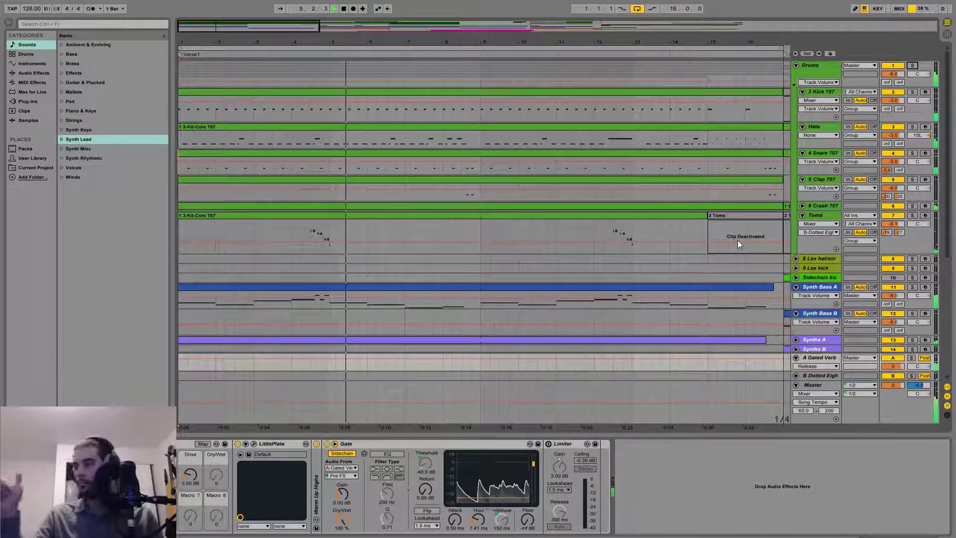
pyautogui.click(801, 206)
pyautogui.moveTo(892, 214); pyautogui.dragTo(892, 215)
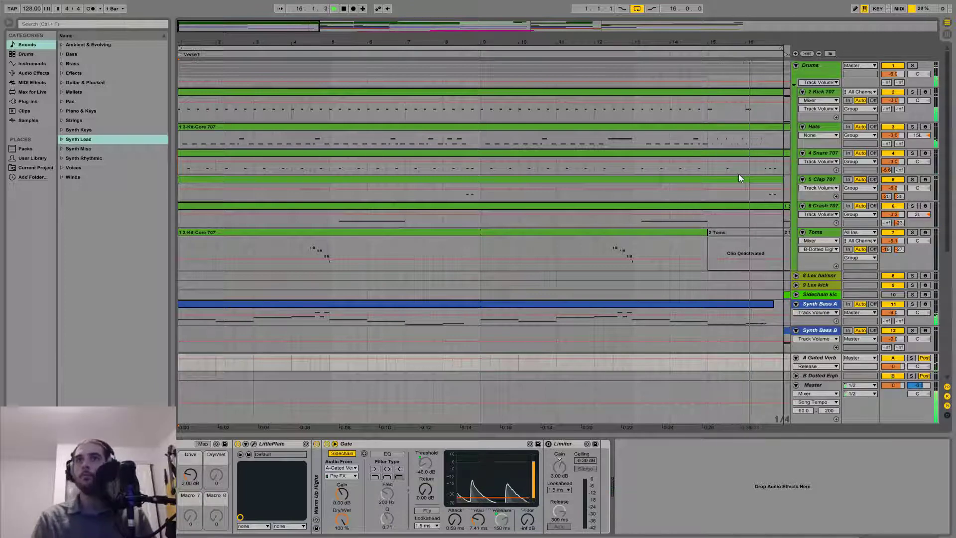
pyautogui.press('space')
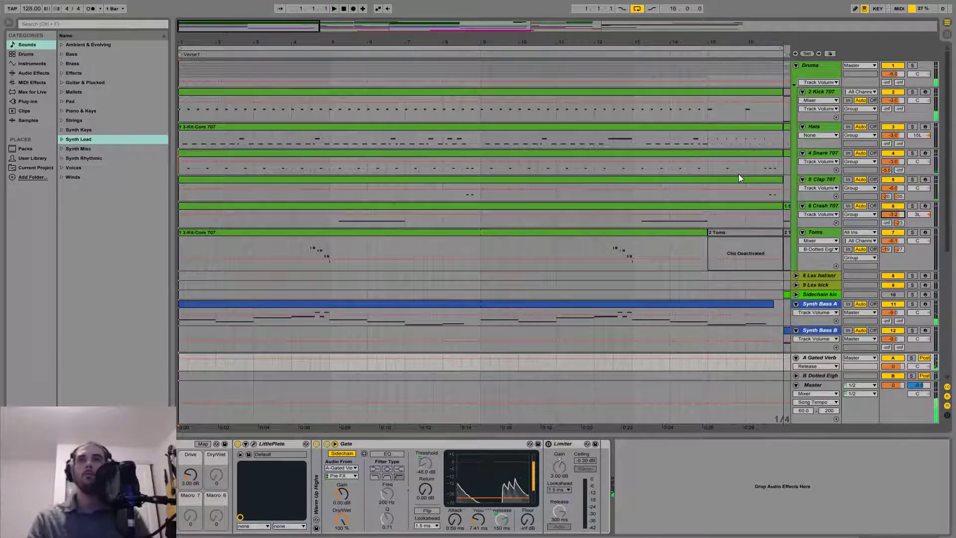